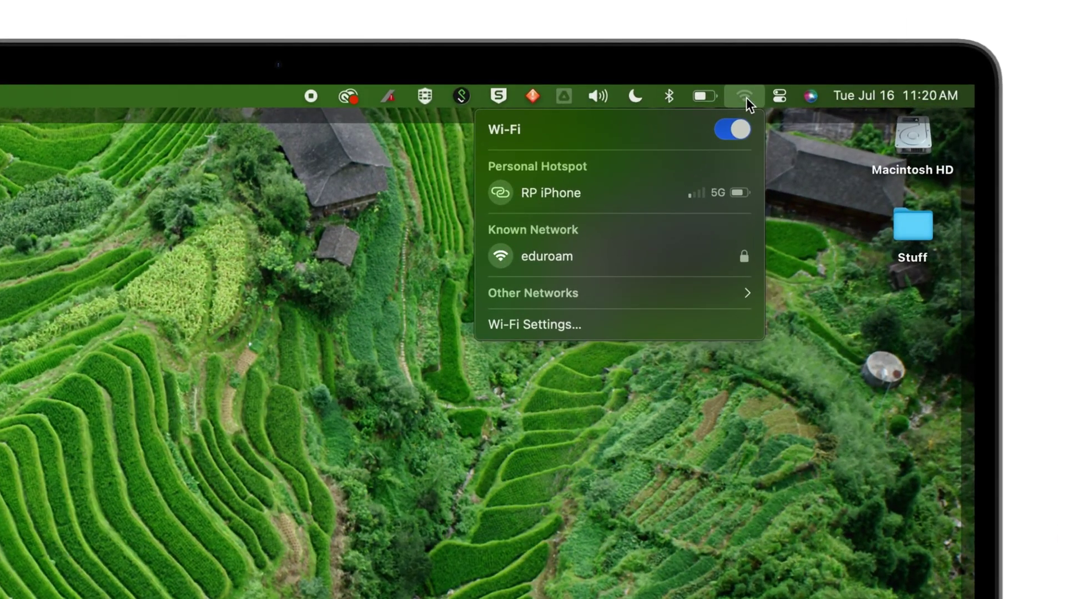
- Join the open UNLV-Setup network from the Wi-Fi menu and accept its Terms of Service
click(612, 294)
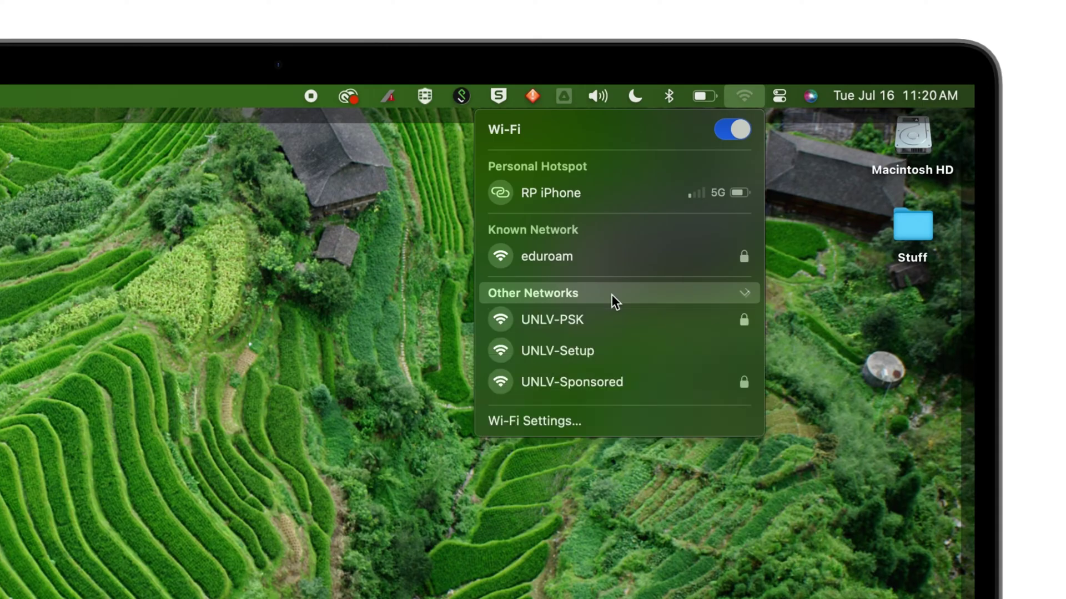
click(591, 350)
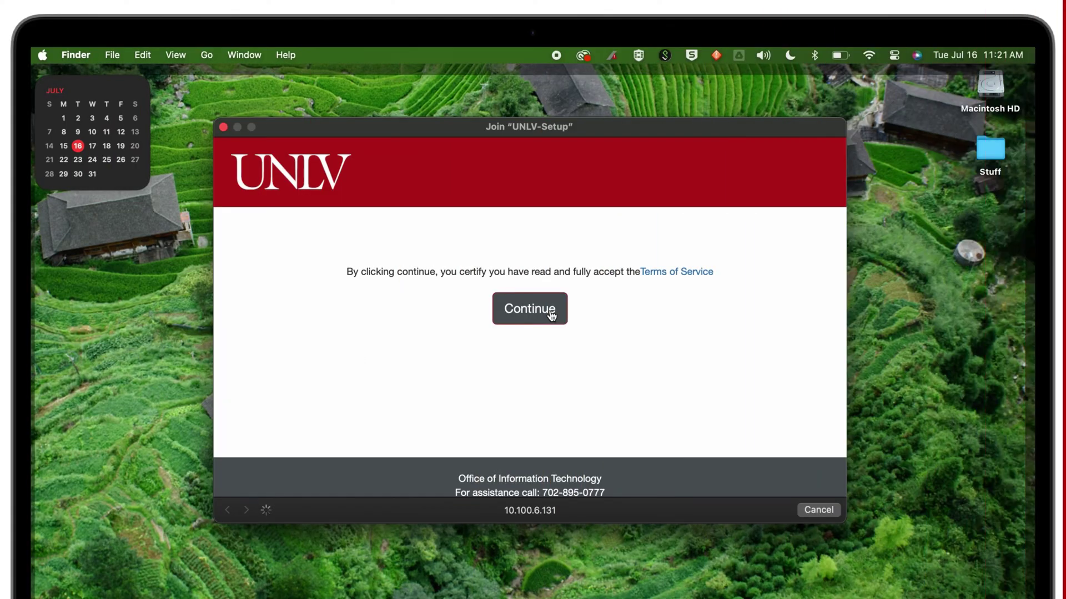
click(550, 310)
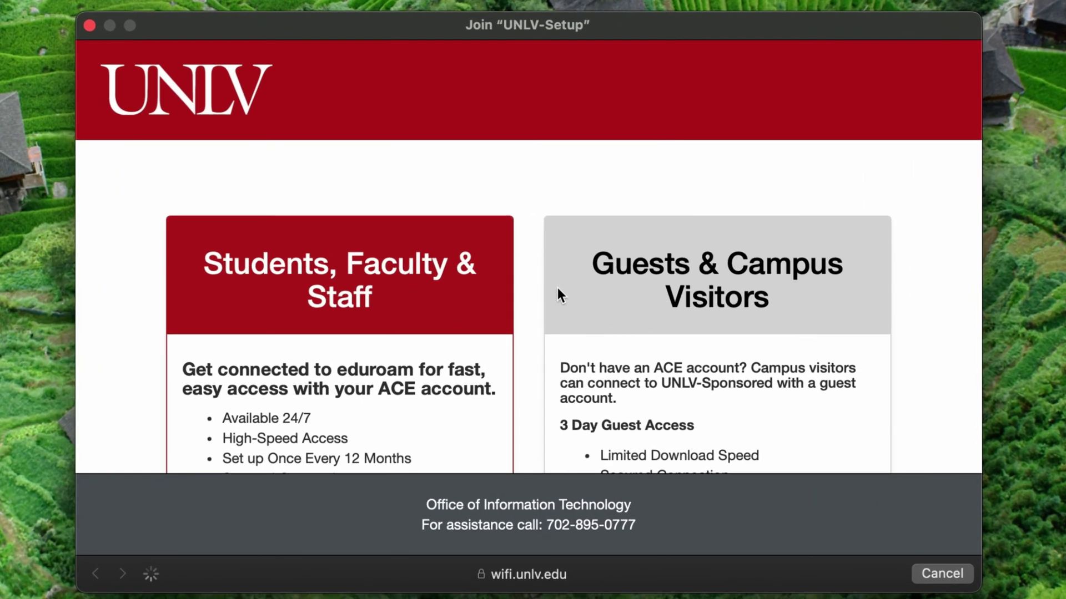
scroll(557, 287, down, 5)
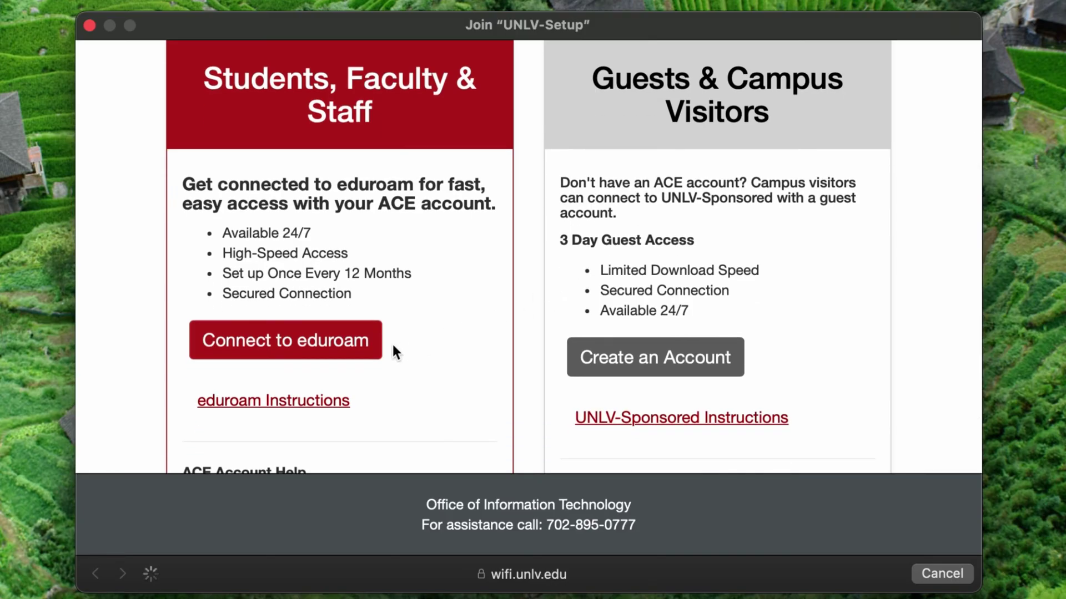
- Choose Connect to eduroam for Students, Faculty & Staff to load the configuration utility
click(341, 359)
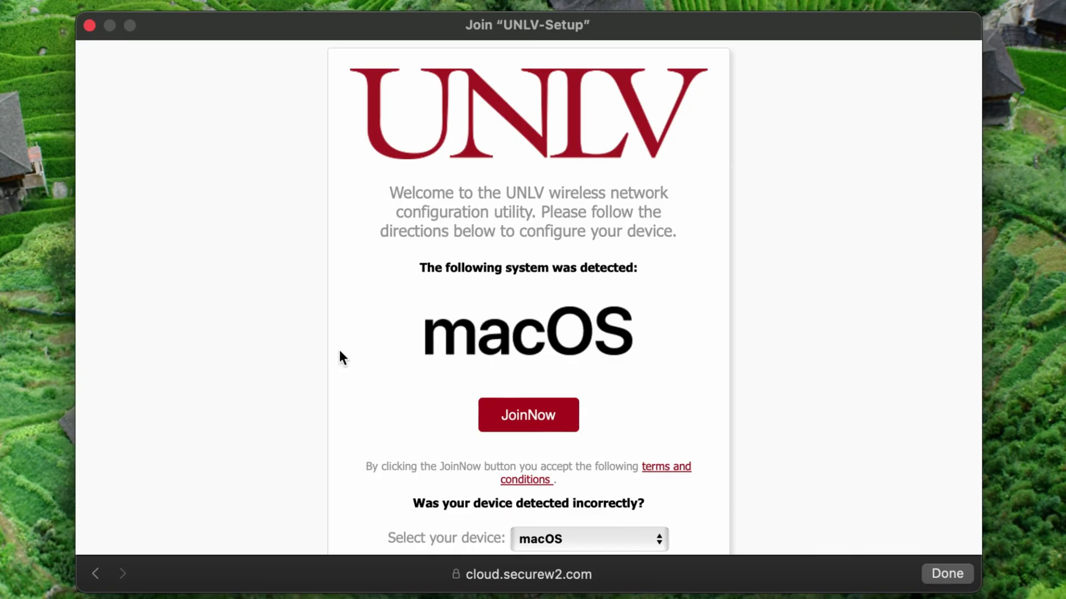
- Start JoinNow and allow Chrome, downloading the UNLV eduroam configuration DMG
click(517, 414)
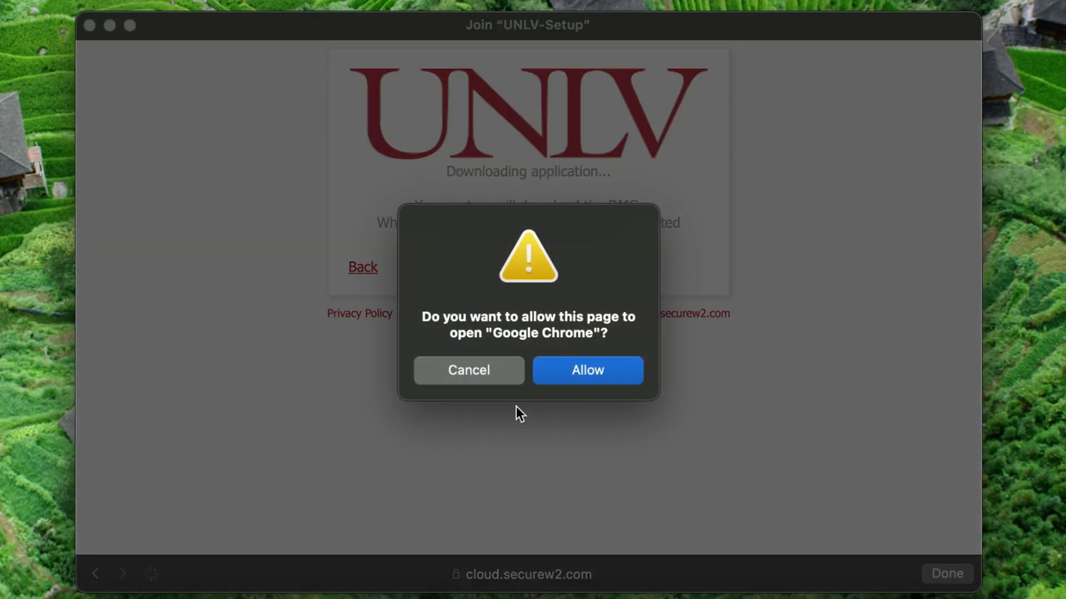
click(561, 377)
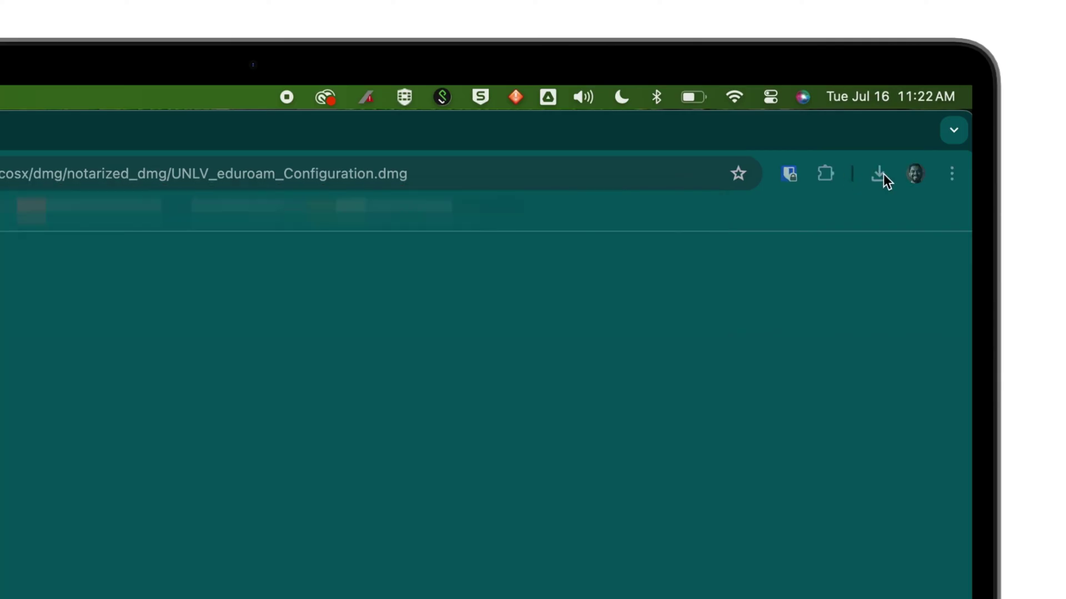
- Launch the SecureW2 app from the downloaded disk image and continue to the ACE ID sign-in
click(879, 173)
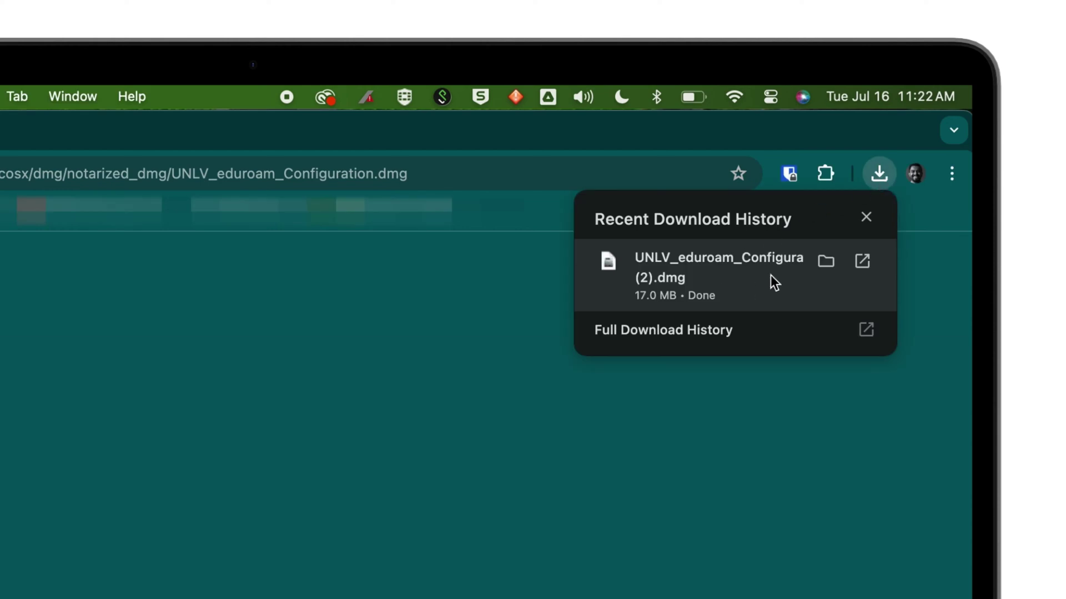
click(747, 286)
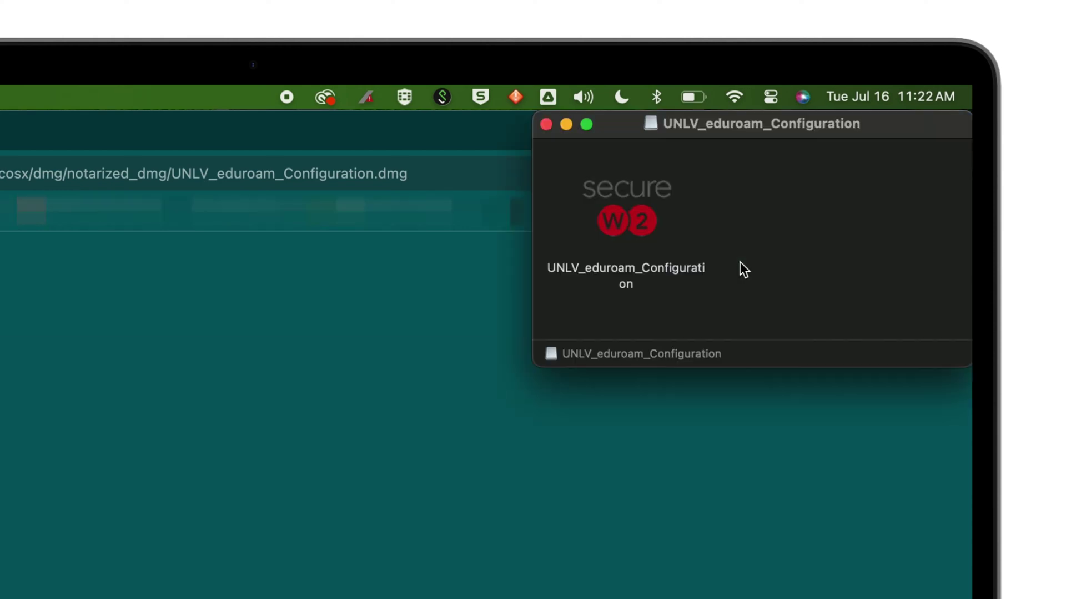
double_click(639, 227)
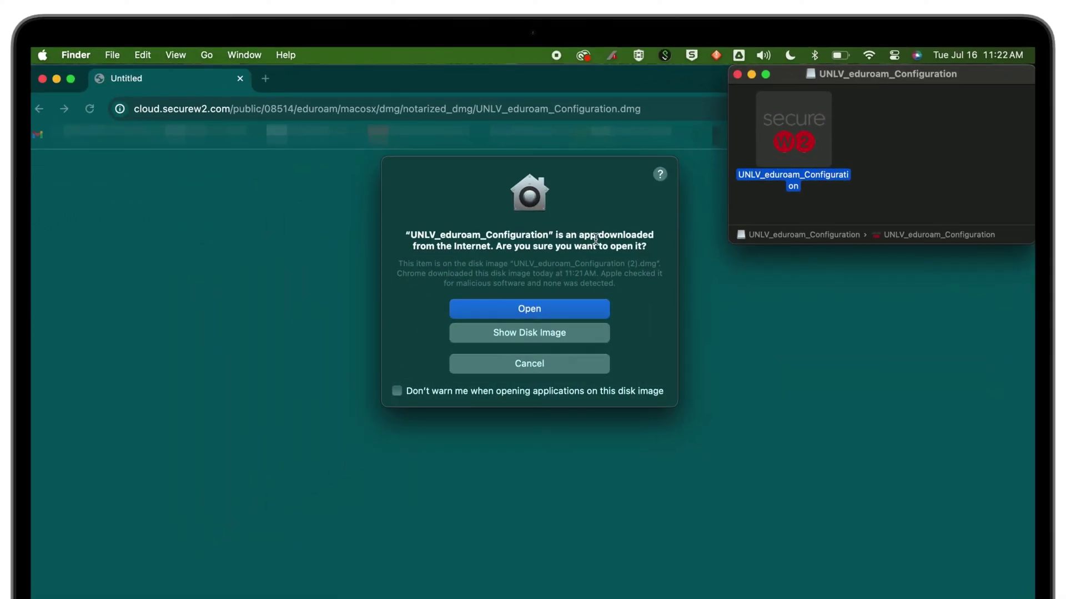
click(552, 308)
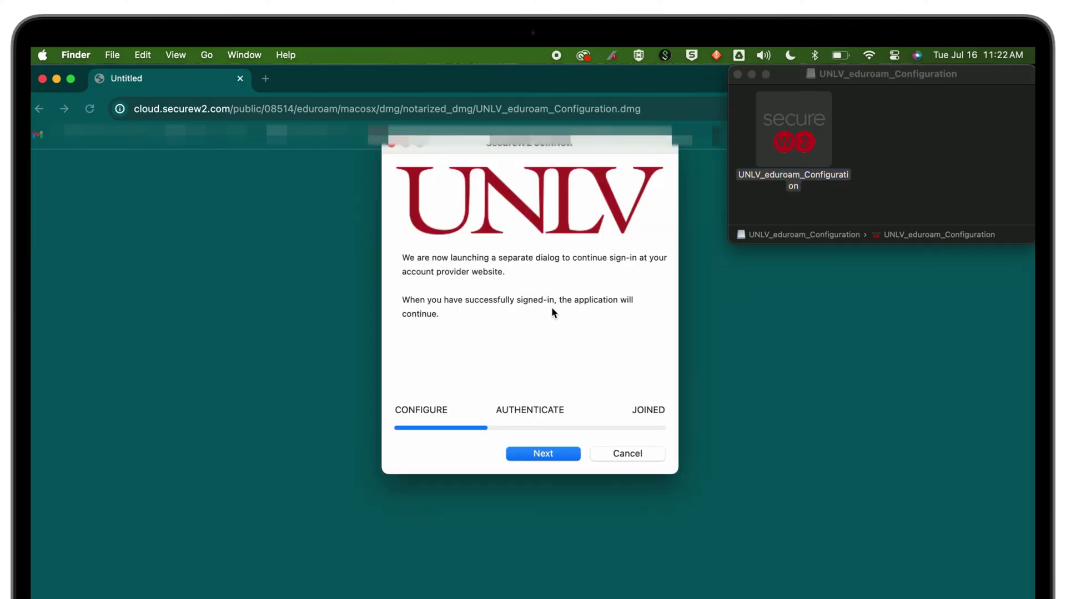
click(545, 454)
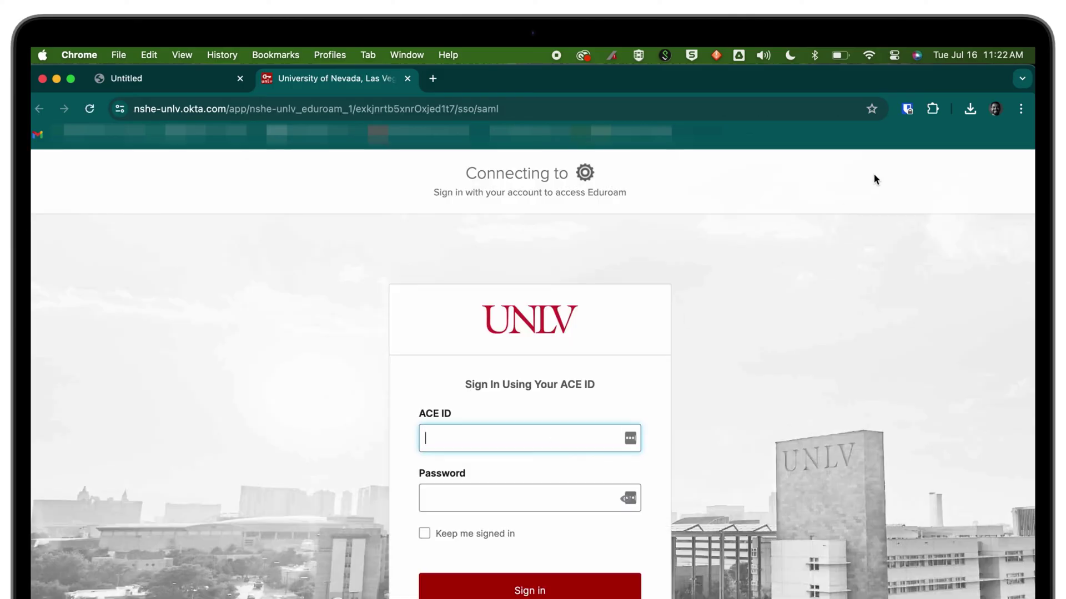
- Sign in with the ACE ID via Okta Verify push and authorize JoinNow to make system changes
key(Return)
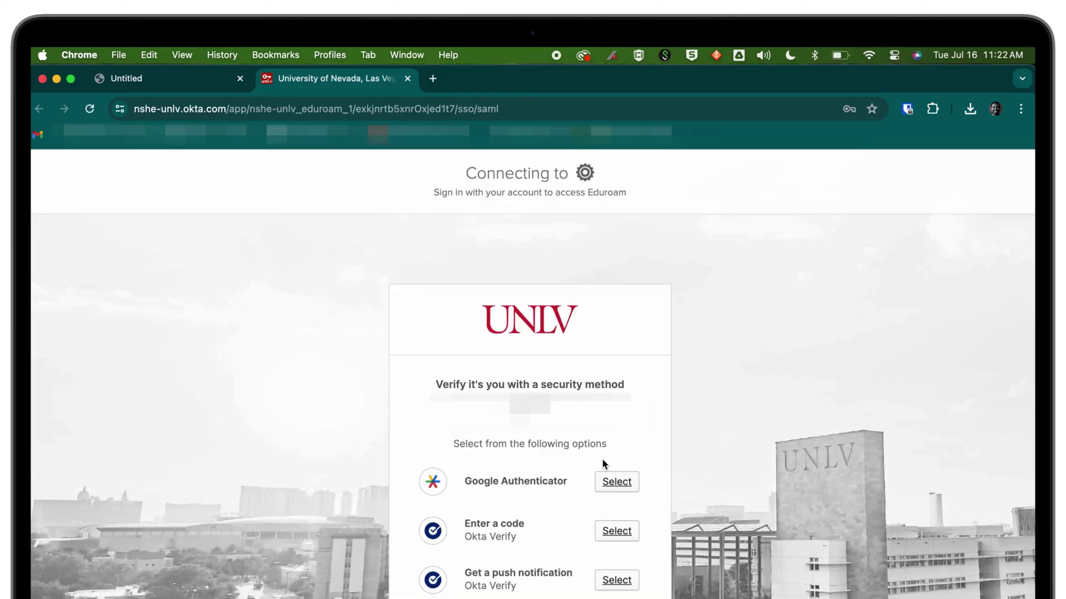
click(612, 583)
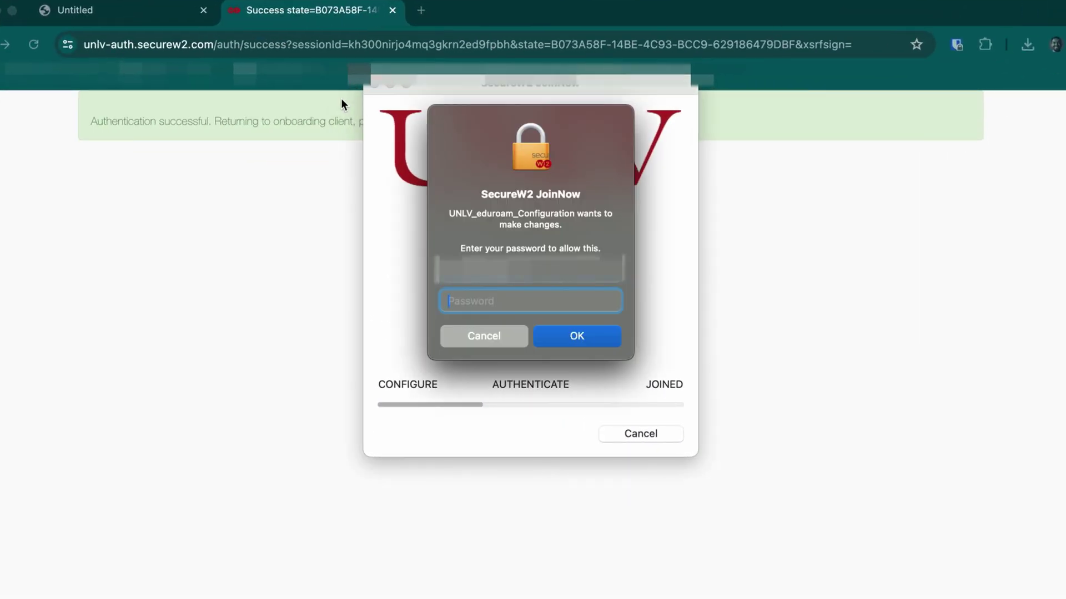
text(********)
click(560, 329)
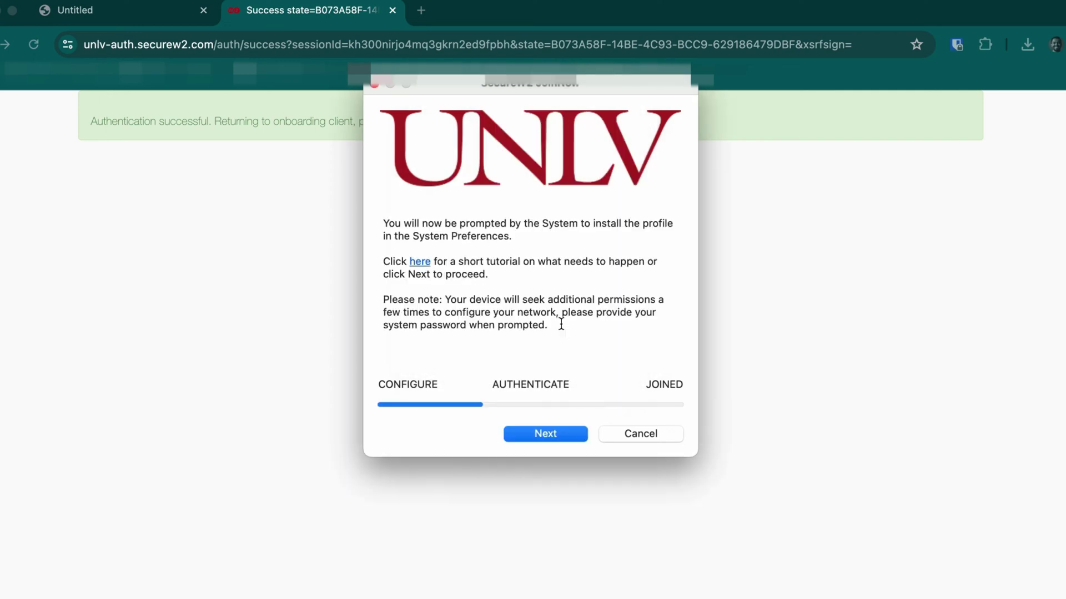
click(526, 437)
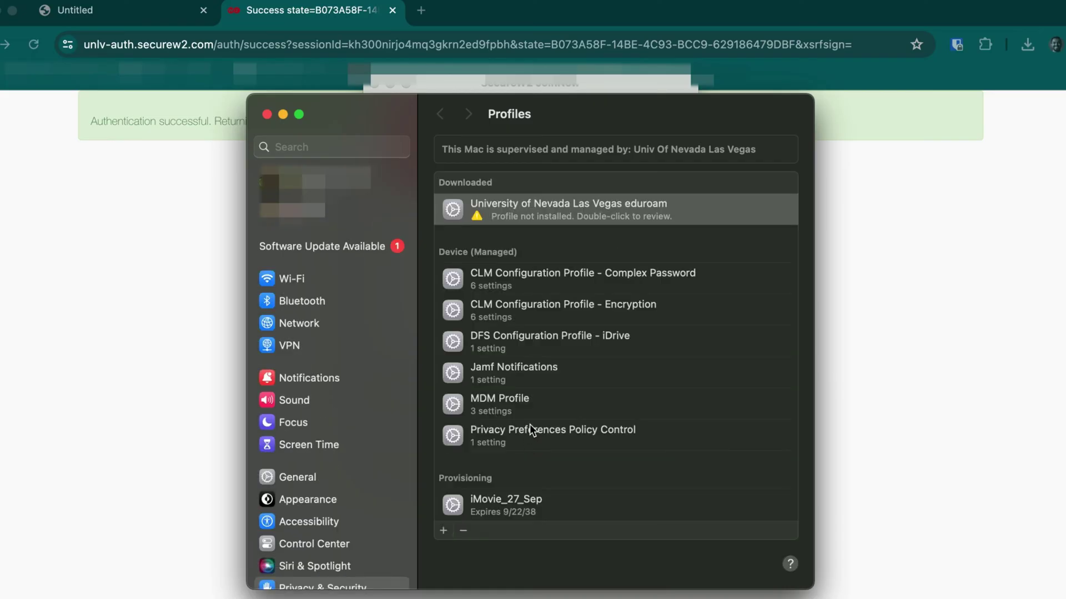
- Install the University of Nevada Las Vegas eduroam profile, authorizing with the Mac password
double_click(639, 216)
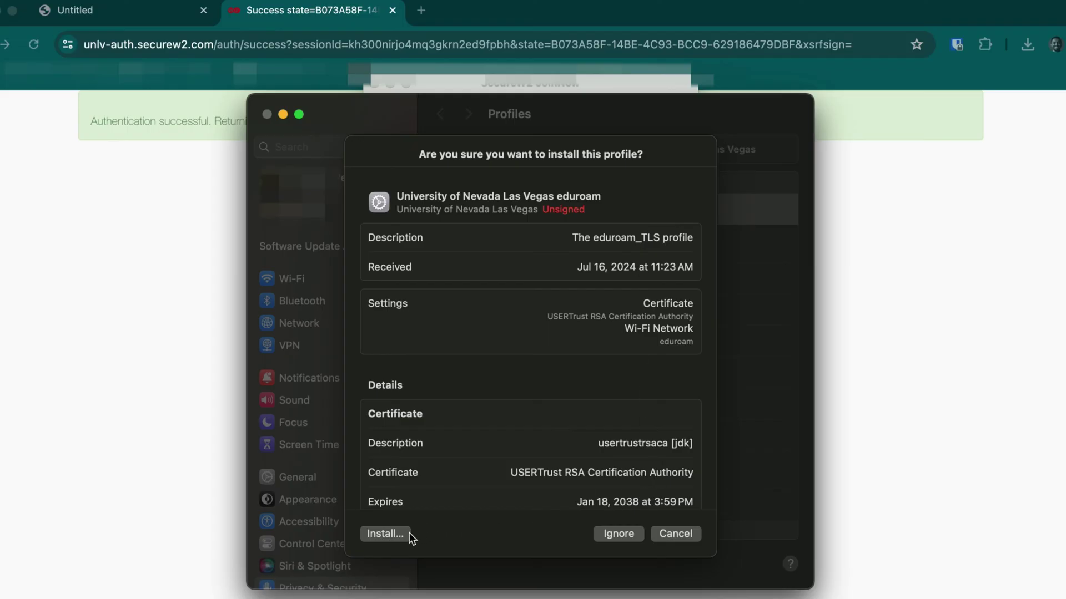
click(385, 534)
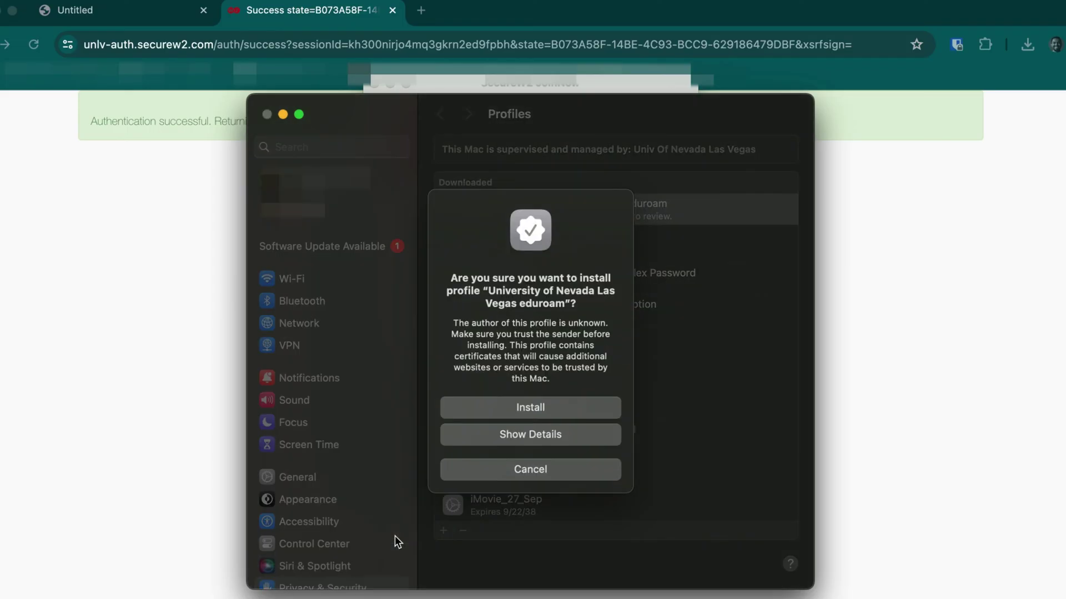
click(586, 403)
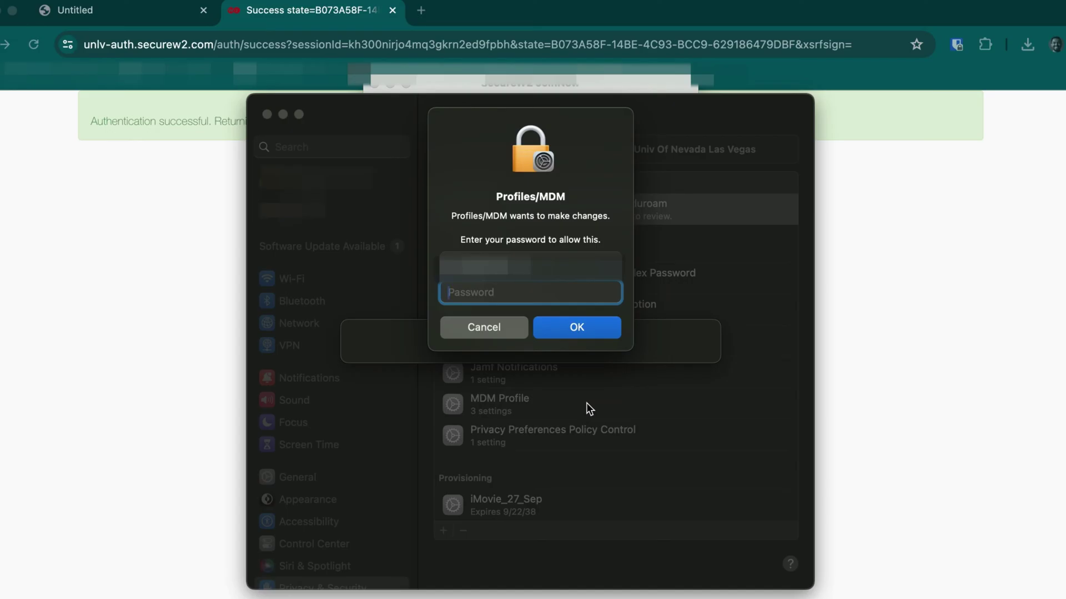
text(••••••)
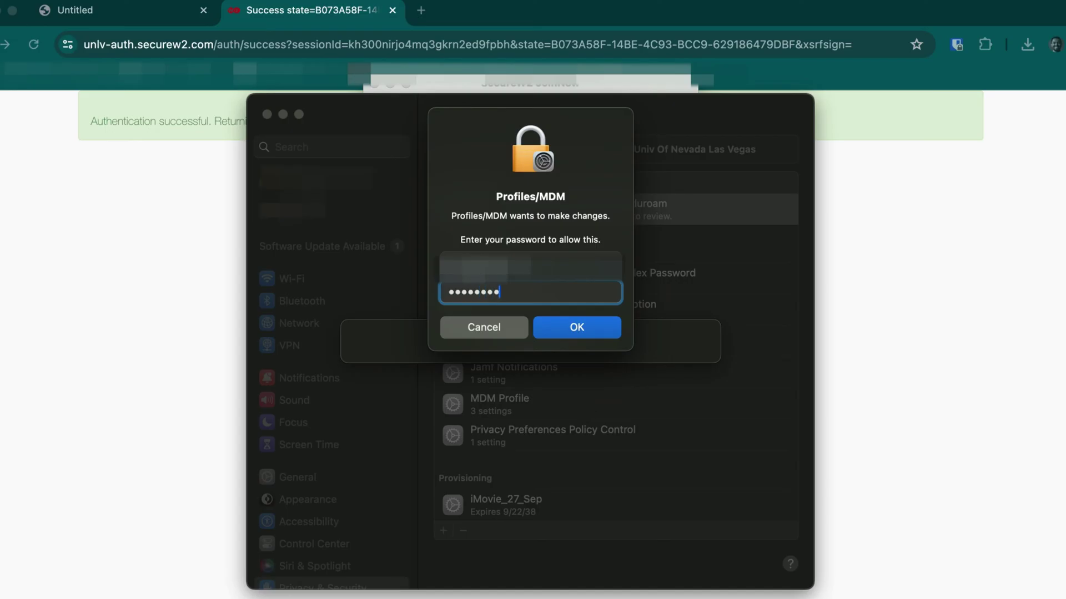
text(••••)
key(Return)
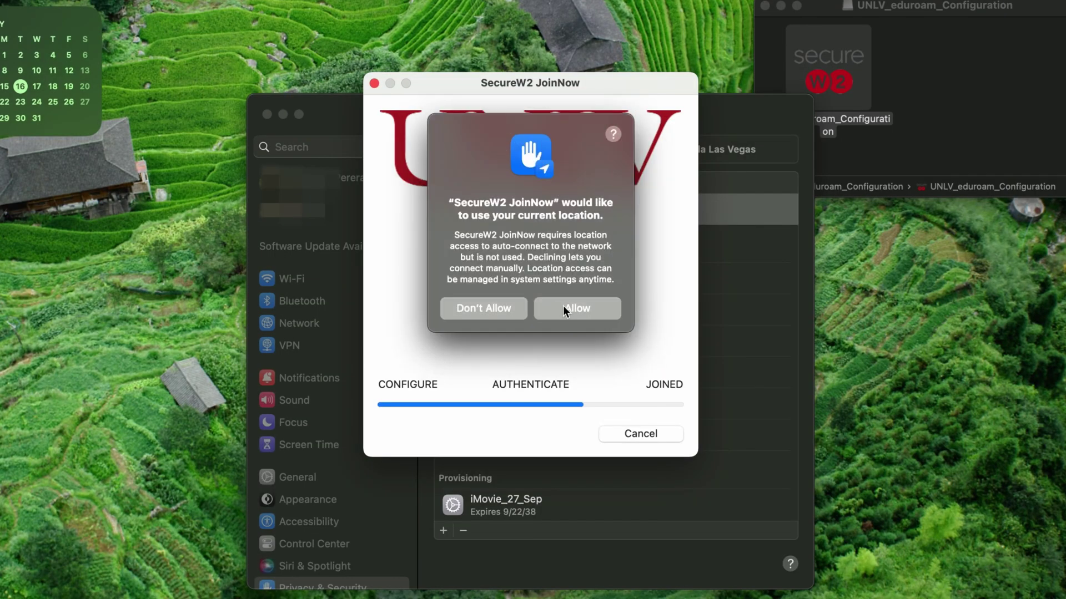
- Grant JoinNow location access and the JoinNow keychain key so the Mac joins eduroam
click(563, 306)
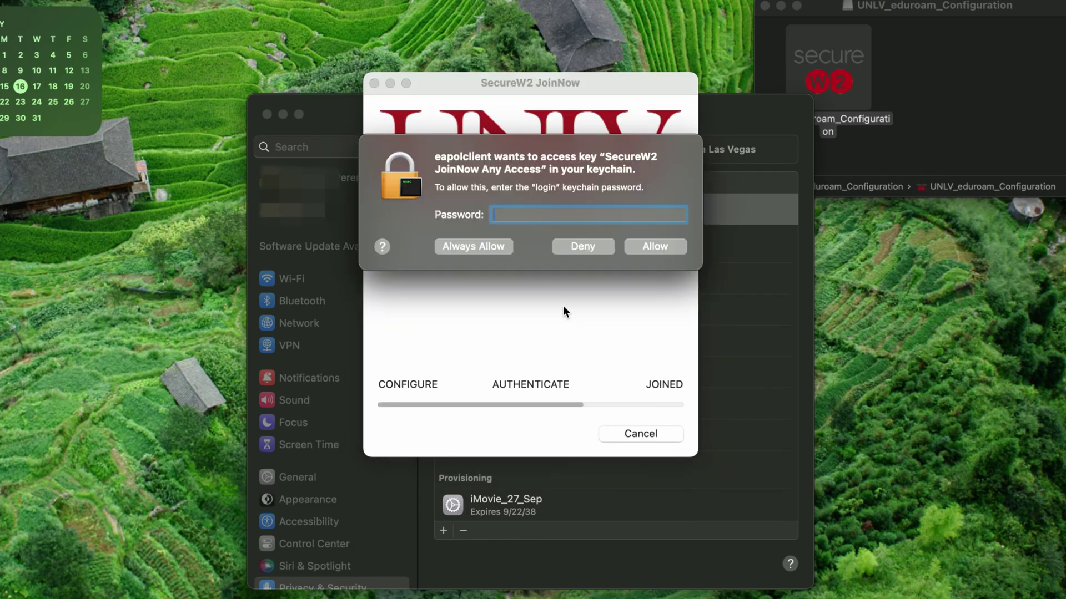
text(•••••••••••)
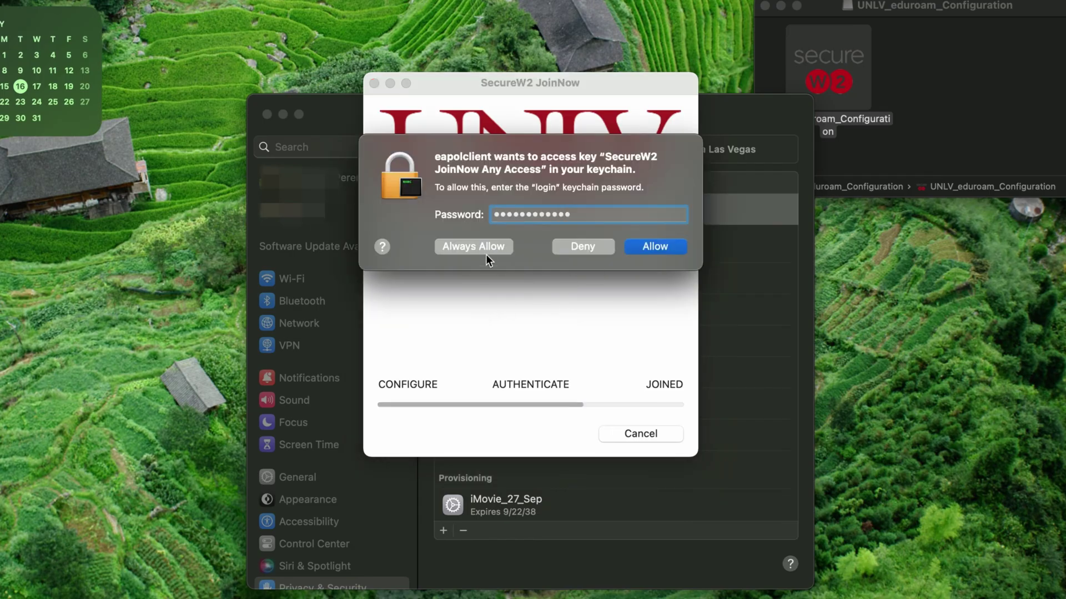
click(489, 249)
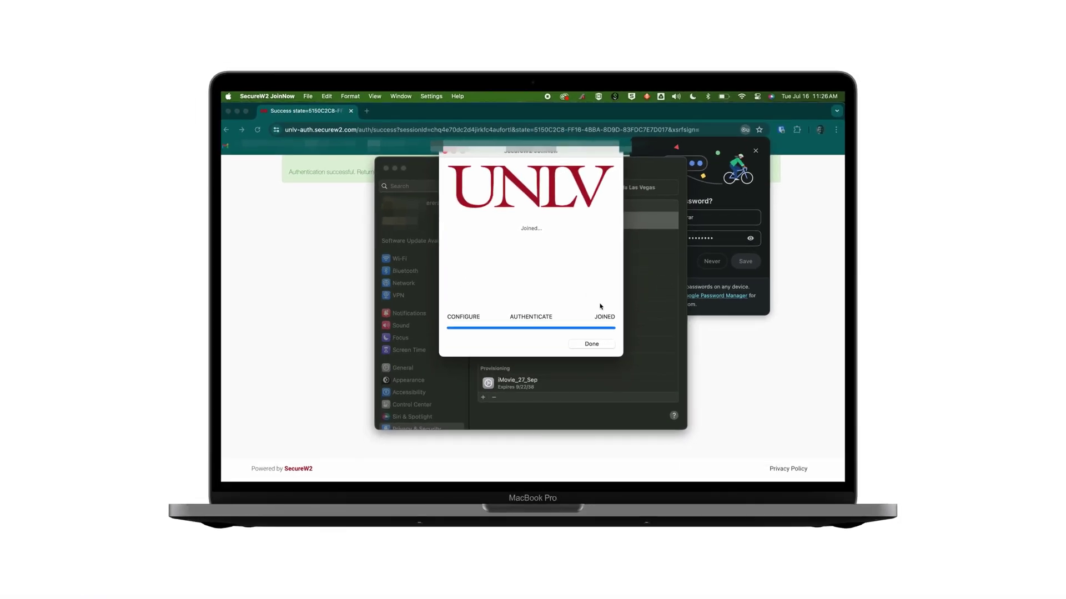
- Close JoinNow with Done and confirm in the Wi-Fi menu that eduroam is connected
click(591, 344)
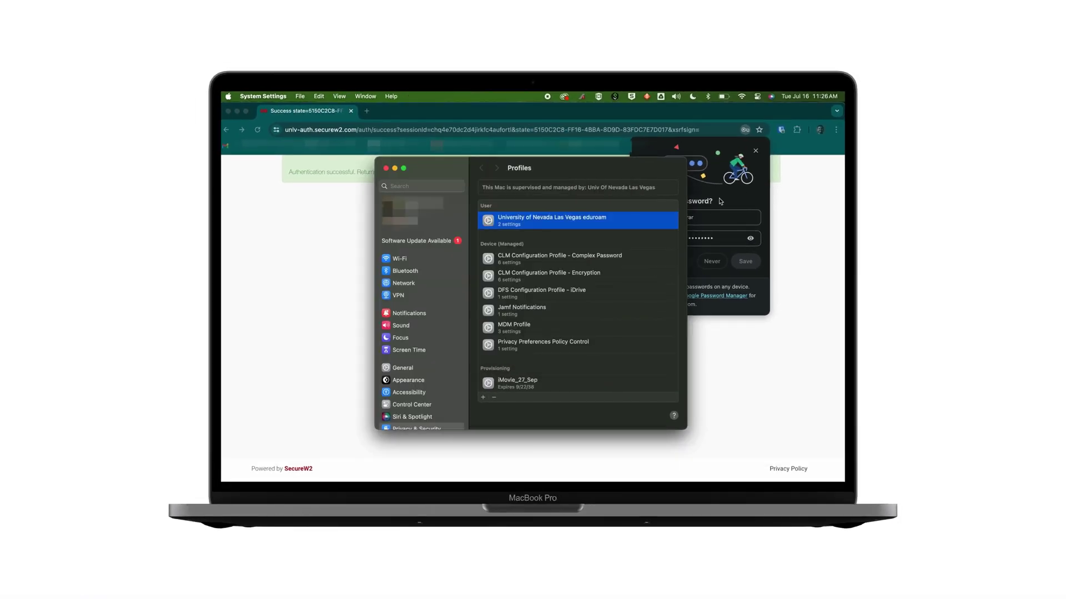
click(743, 96)
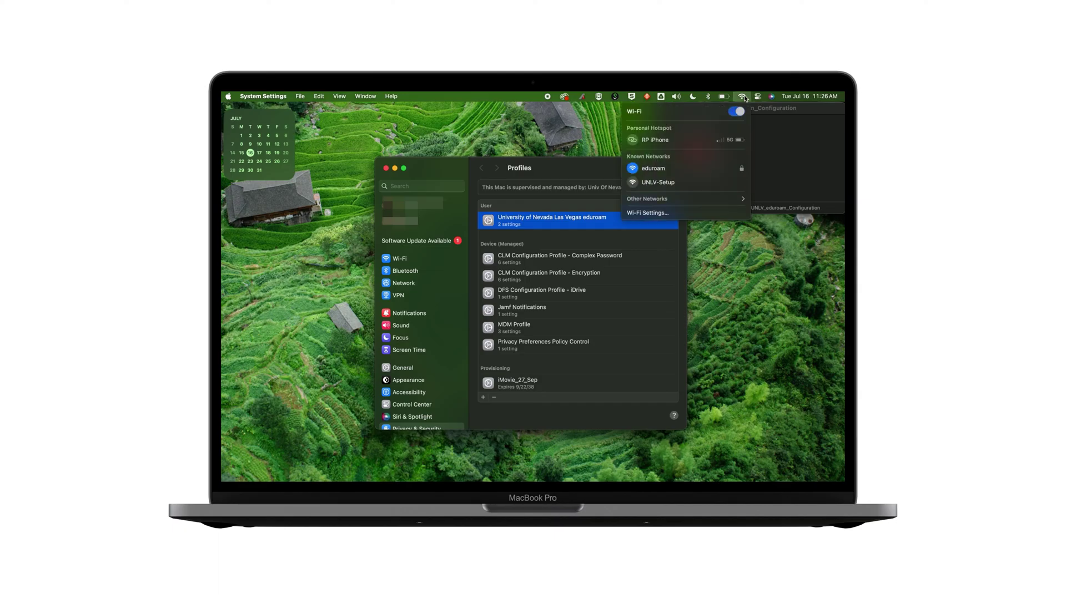